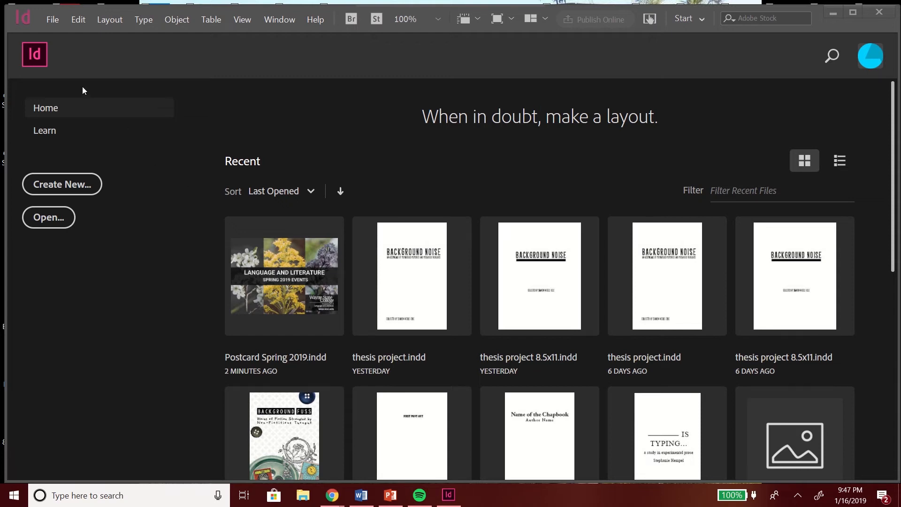
# Step: Start a new document and set its units to Inches
pyautogui.click(53, 20)
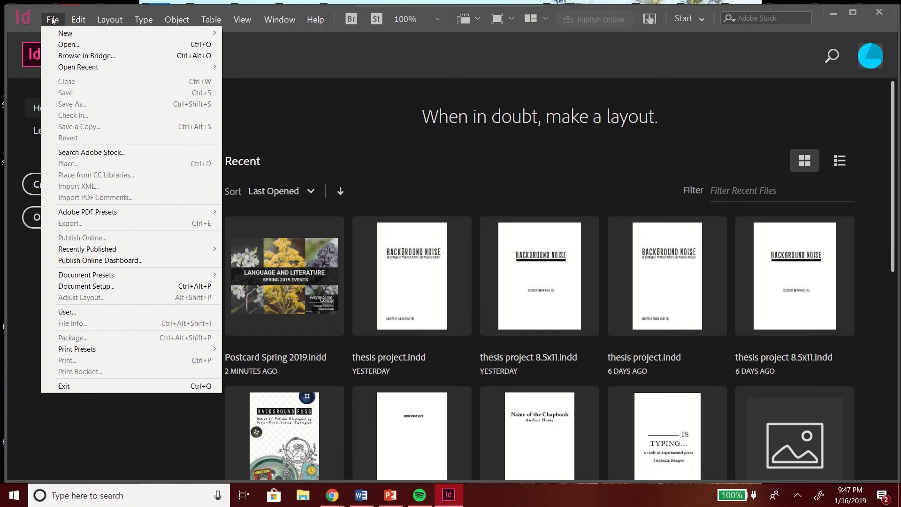
pyautogui.moveTo(87, 34)
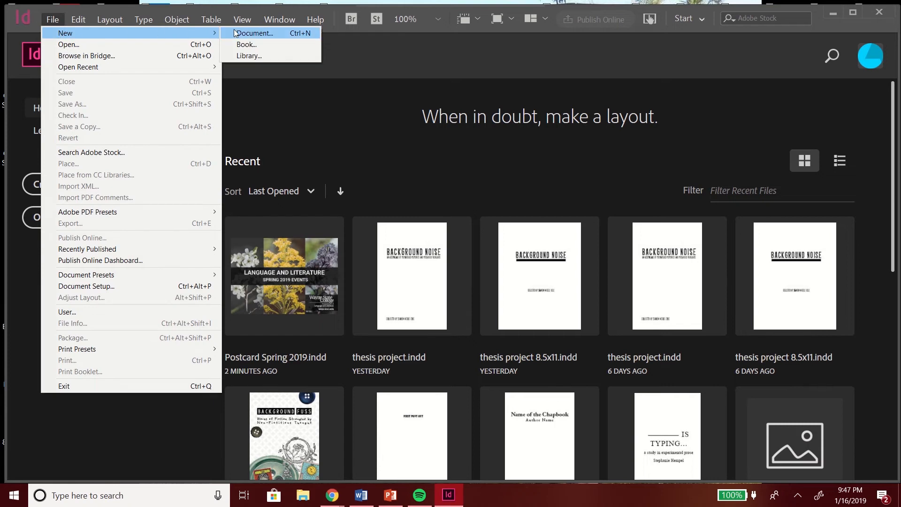
pyautogui.click(248, 32)
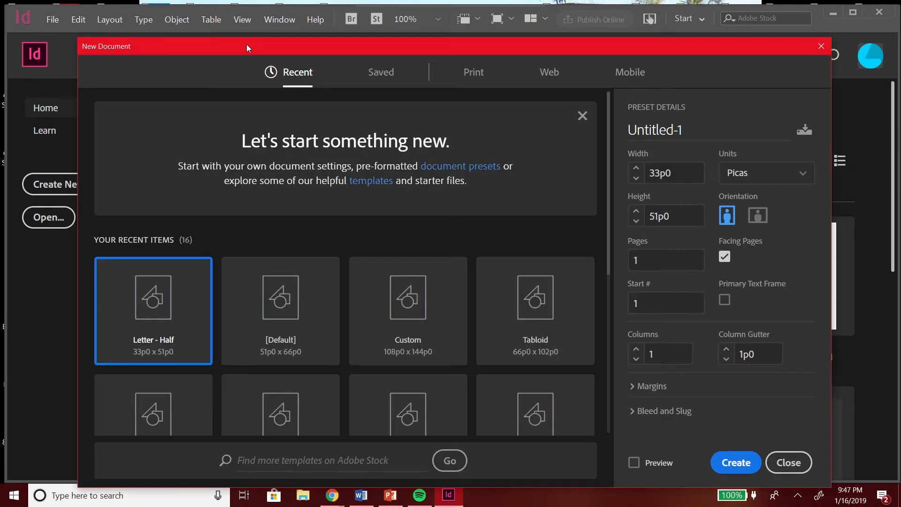
pyautogui.moveTo(246, 45); pyautogui.dragTo(246, 19)
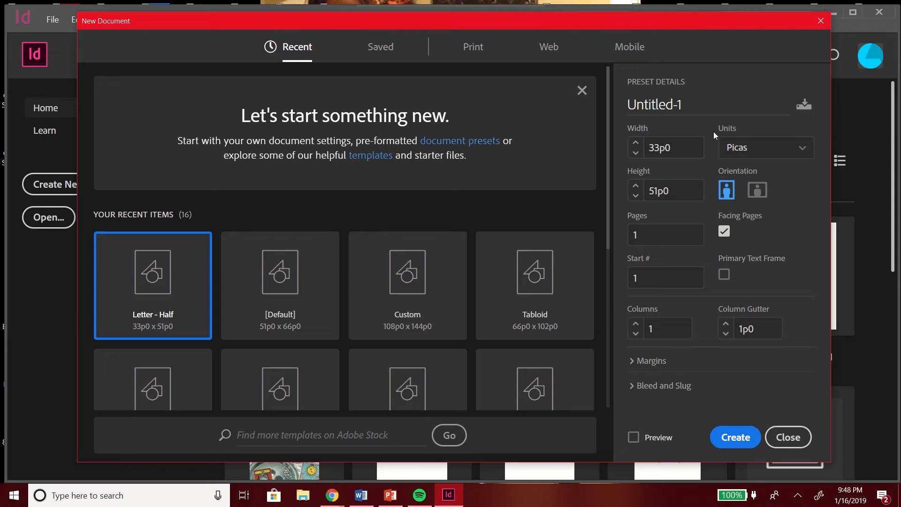
pyautogui.click(758, 149)
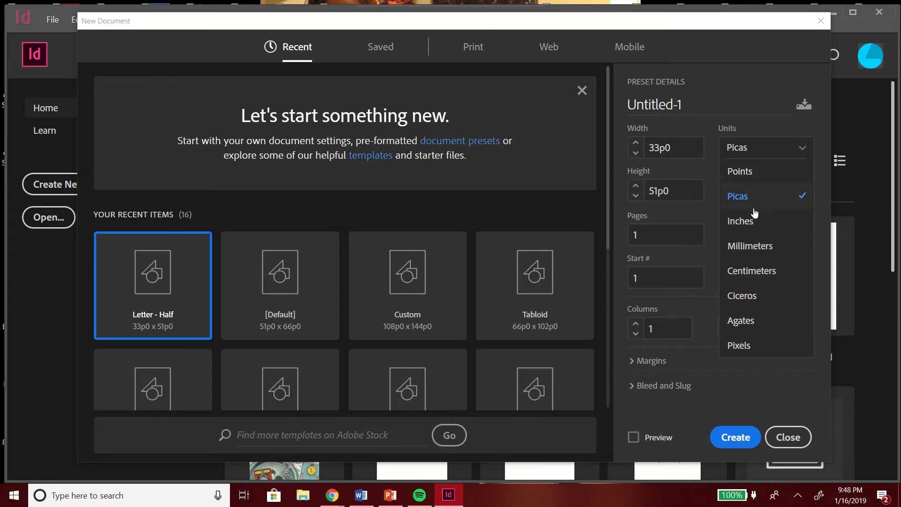
pyautogui.click(752, 218)
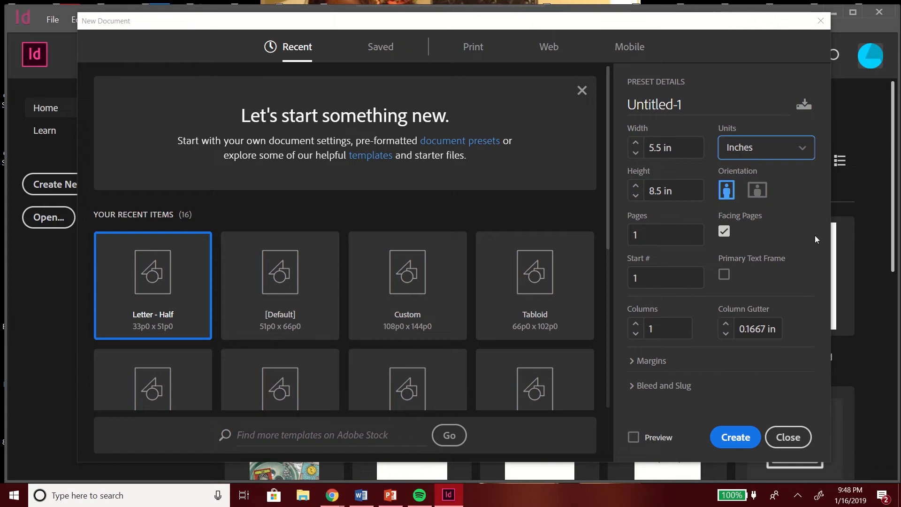
# Step: Review the margin and bleed settings, then create the 5.5 by 8.5 in single-column document
pyautogui.click(638, 361)
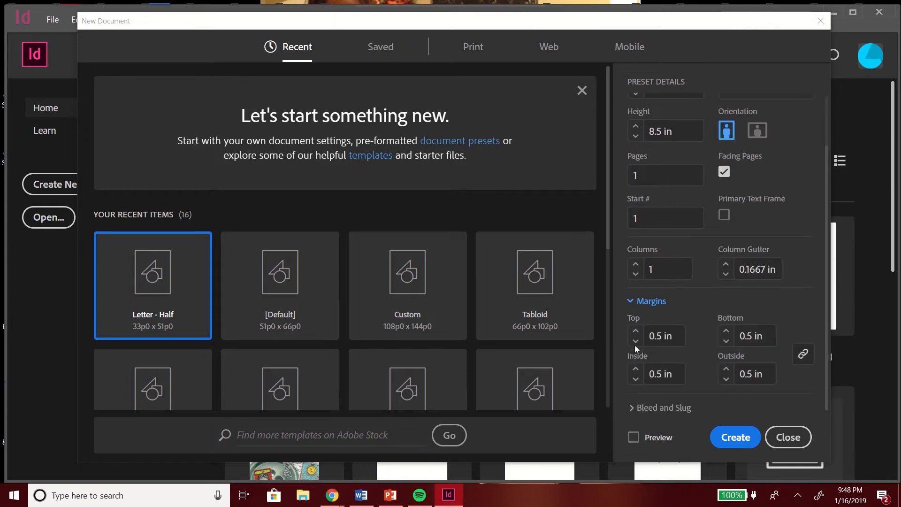
pyautogui.click(634, 301)
pyautogui.click(633, 385)
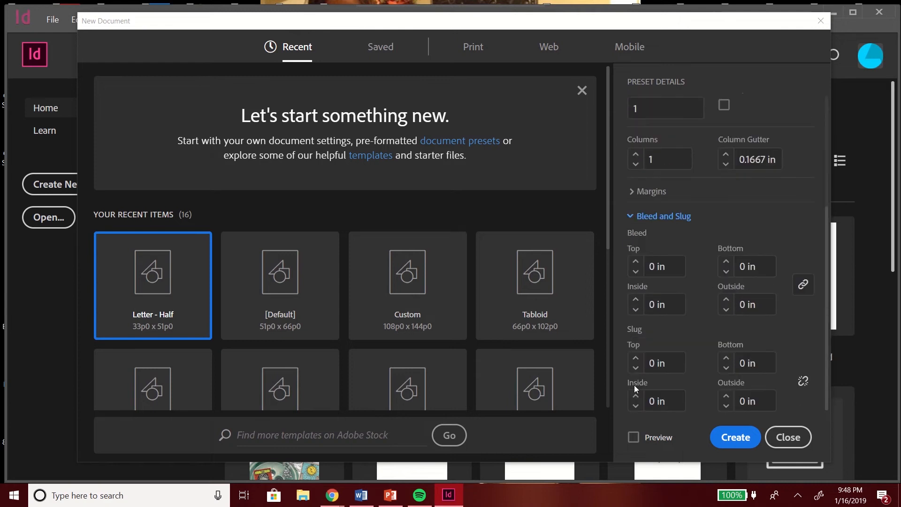
pyautogui.click(630, 217)
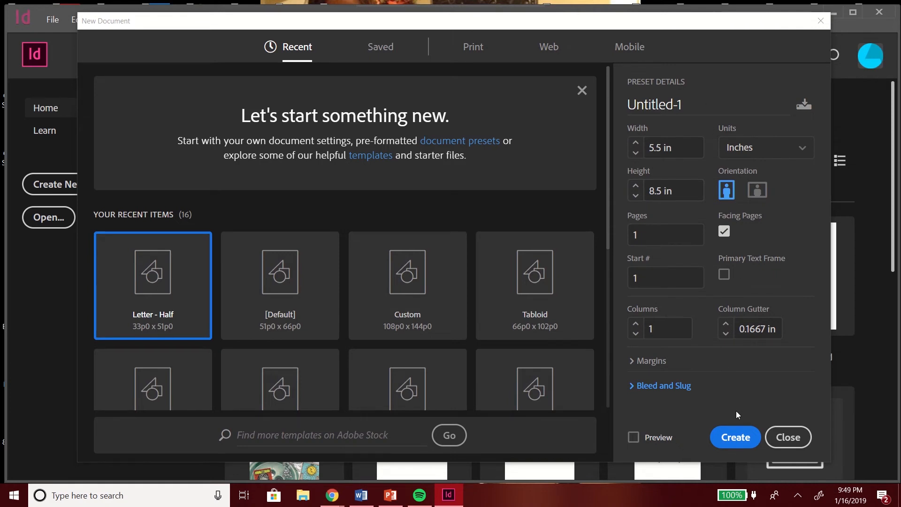
pyautogui.click(730, 438)
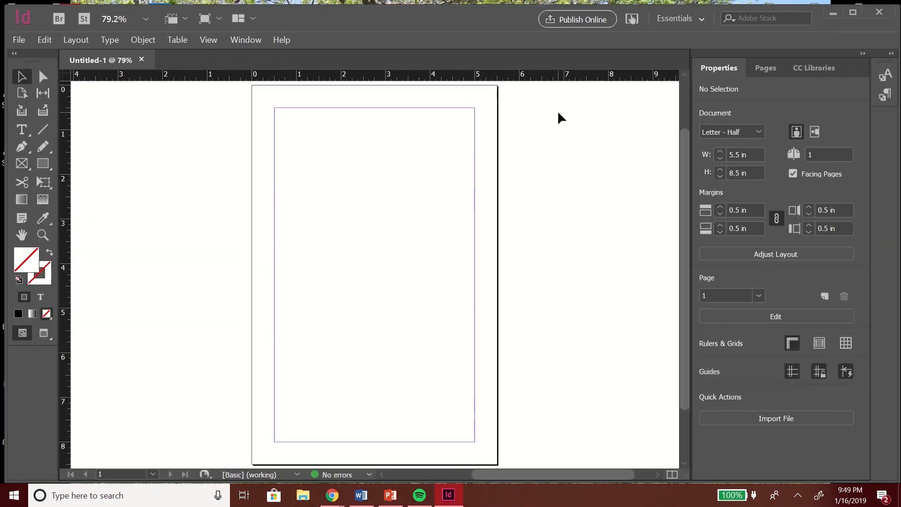
pyautogui.click(701, 20)
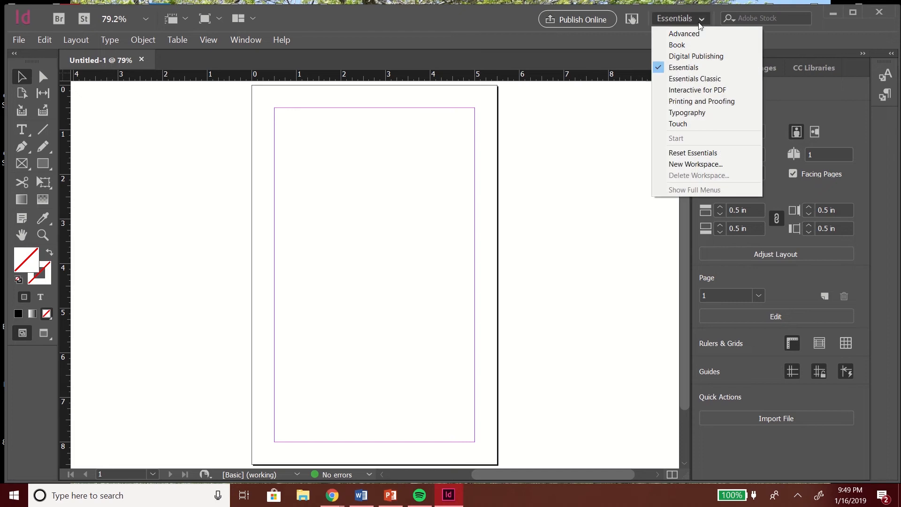
pyautogui.click(670, 19)
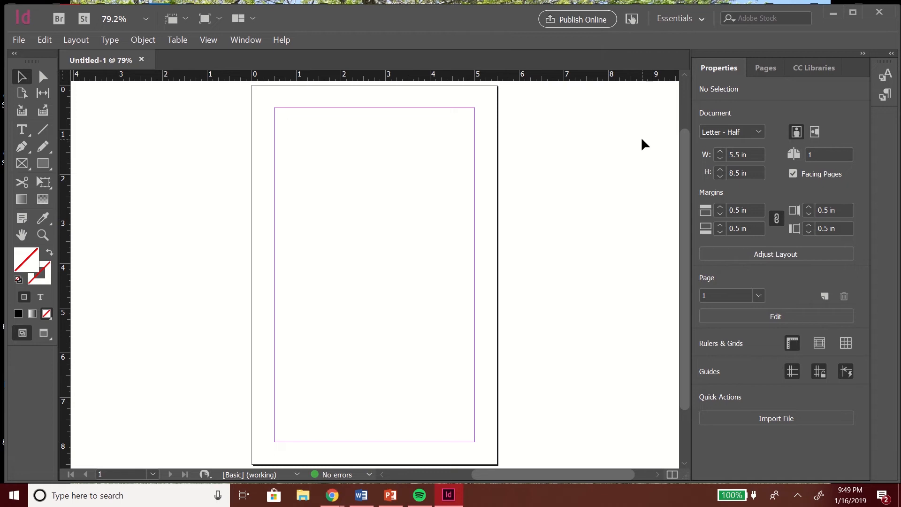
pyautogui.scroll(3, 677, 163)
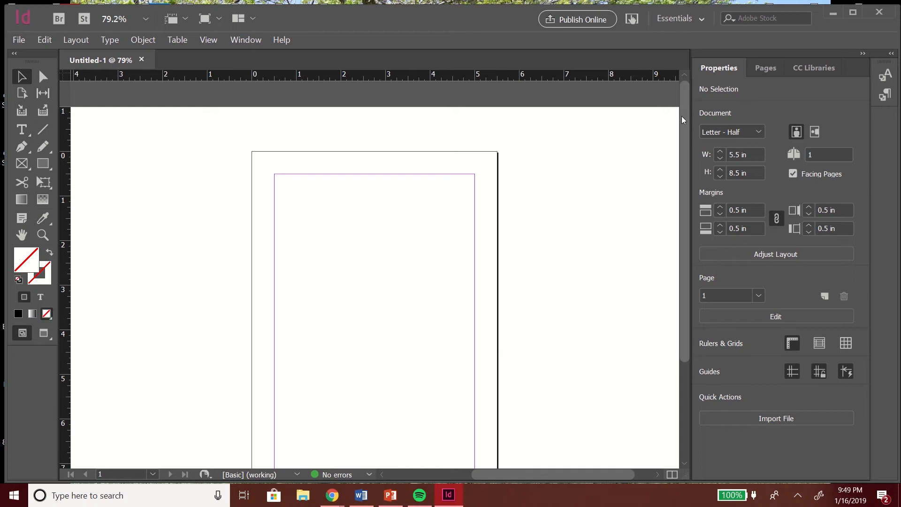
pyautogui.moveTo(685, 120); pyautogui.dragTo(686, 160)
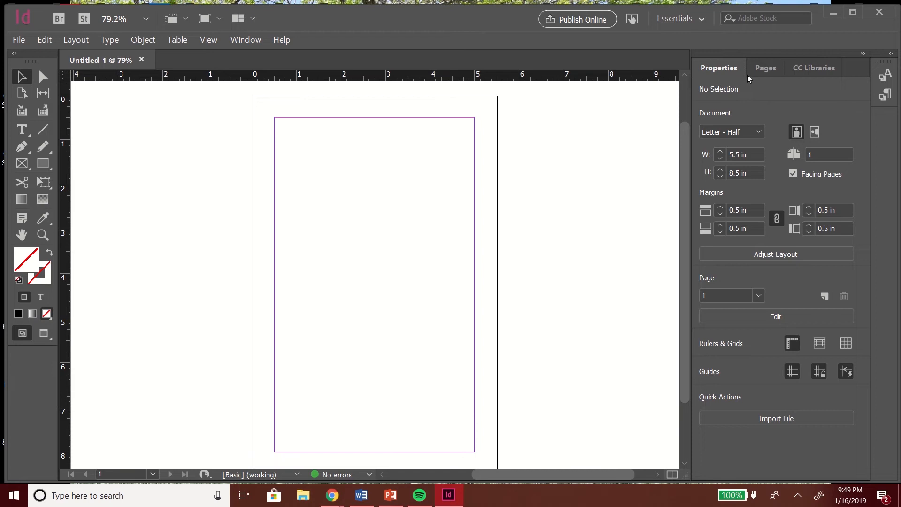
# Step: Add nine new pages so the document has 10 pages
pyautogui.click(764, 68)
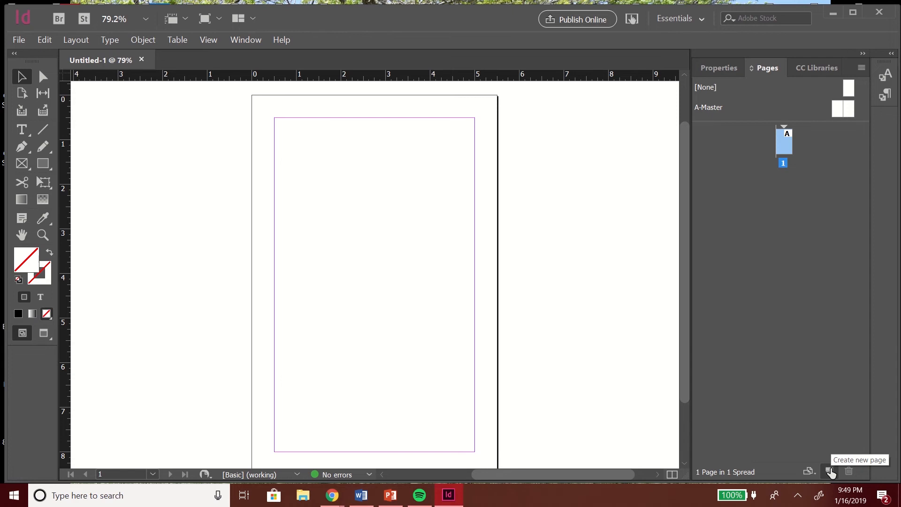
pyautogui.click(829, 472)
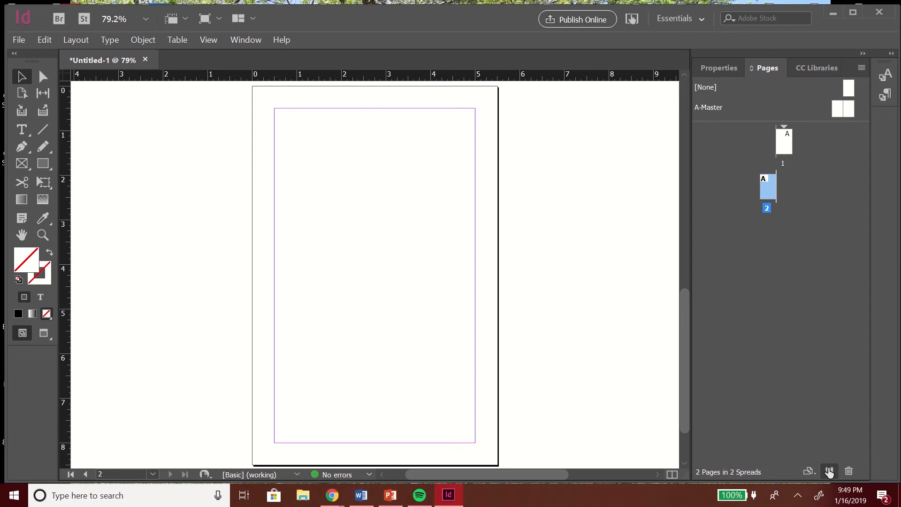
pyautogui.click(829, 471)
pyautogui.click(829, 471)
pyautogui.click(829, 471)
pyautogui.click(829, 471)
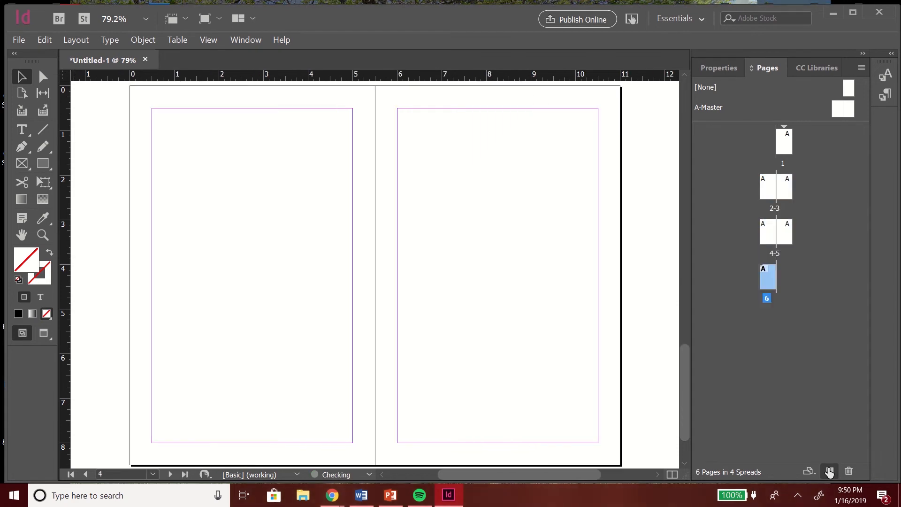
pyautogui.click(829, 471)
pyautogui.click(830, 471)
pyautogui.click(830, 472)
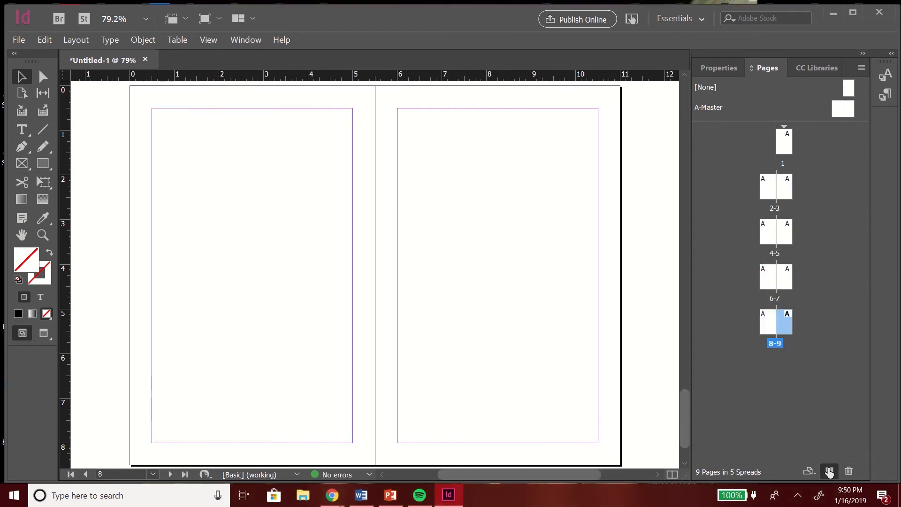
pyautogui.click(829, 471)
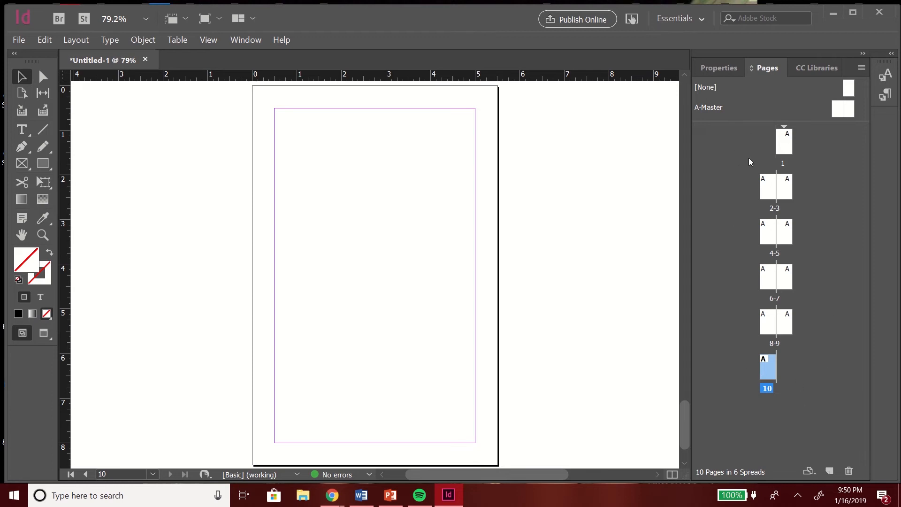
# Step: View the spread of pages 2–3
pyautogui.doubleClick(770, 193)
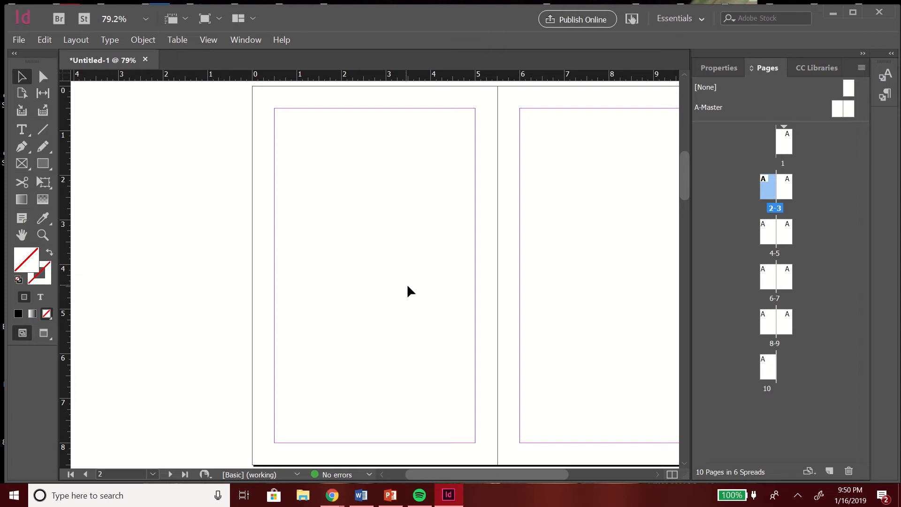
pyautogui.moveTo(478, 478); pyautogui.dragTo(502, 478)
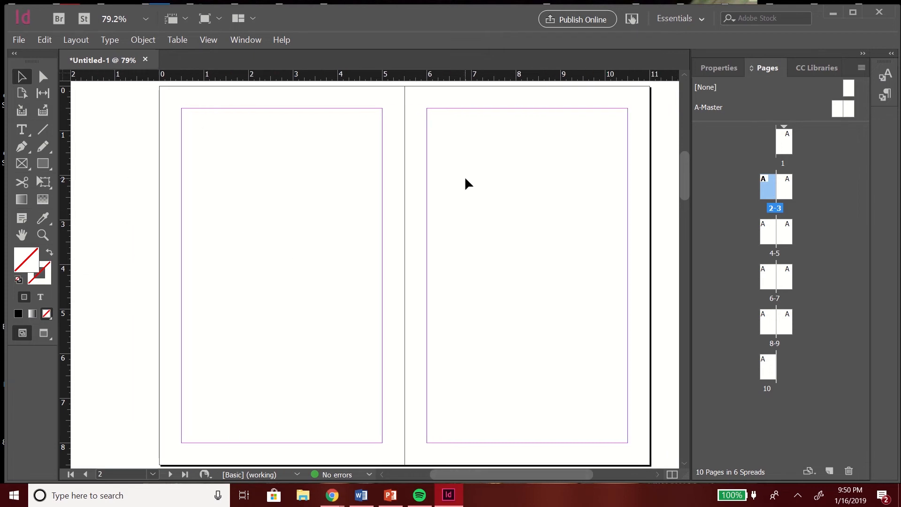
pyautogui.doubleClick(765, 192)
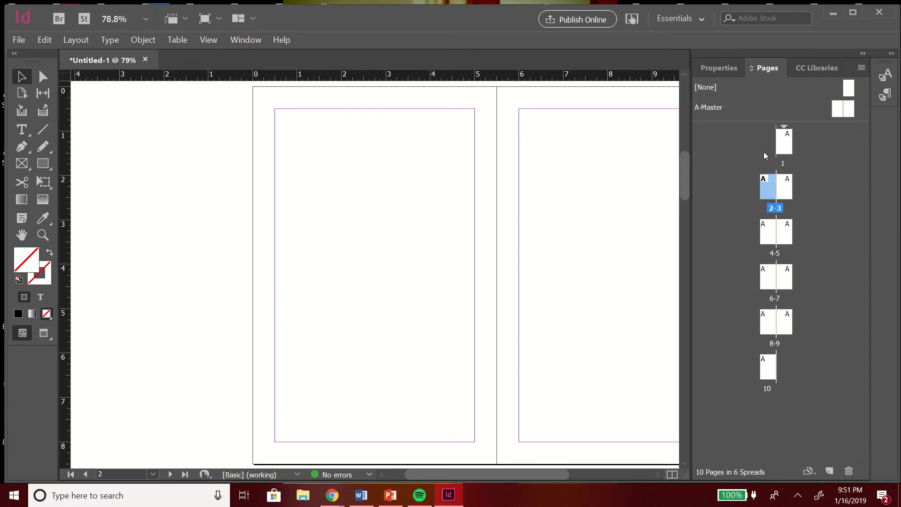
# Step: Create a new two-page master with prefix B, based on no master
pyautogui.rightClick(760, 100)
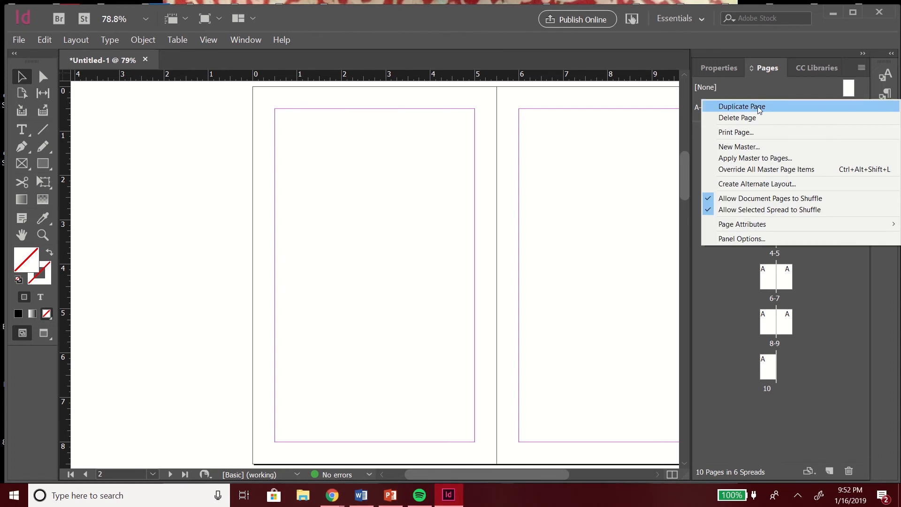
pyautogui.click(747, 148)
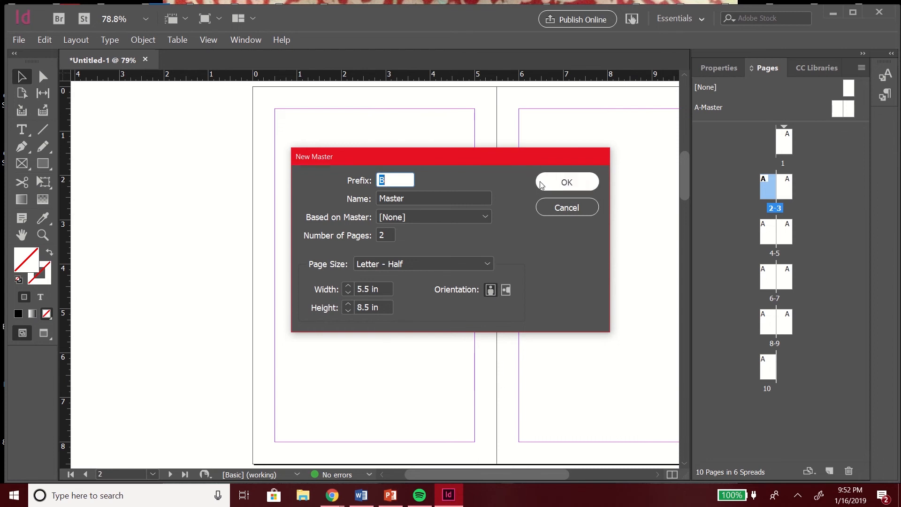
pyautogui.click(554, 182)
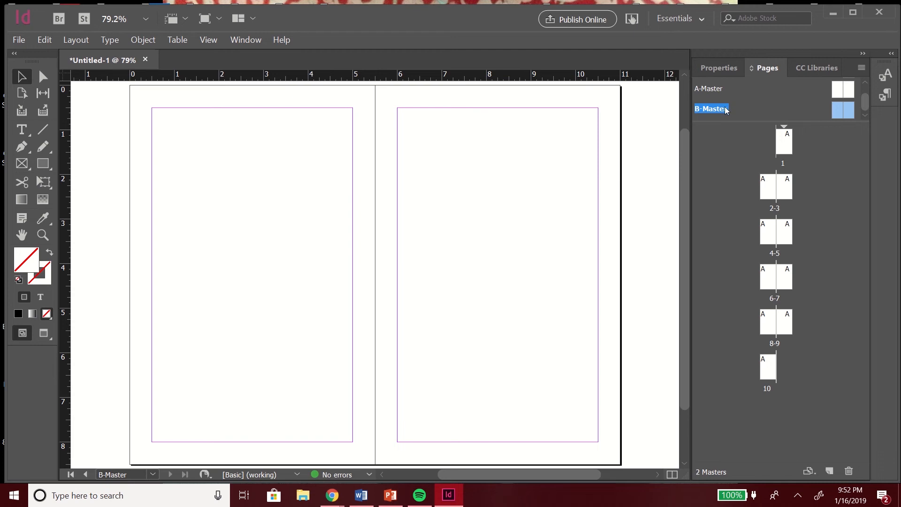
# Step: Apply B-Master to pages 5 through 10
pyautogui.doubleClick(720, 91)
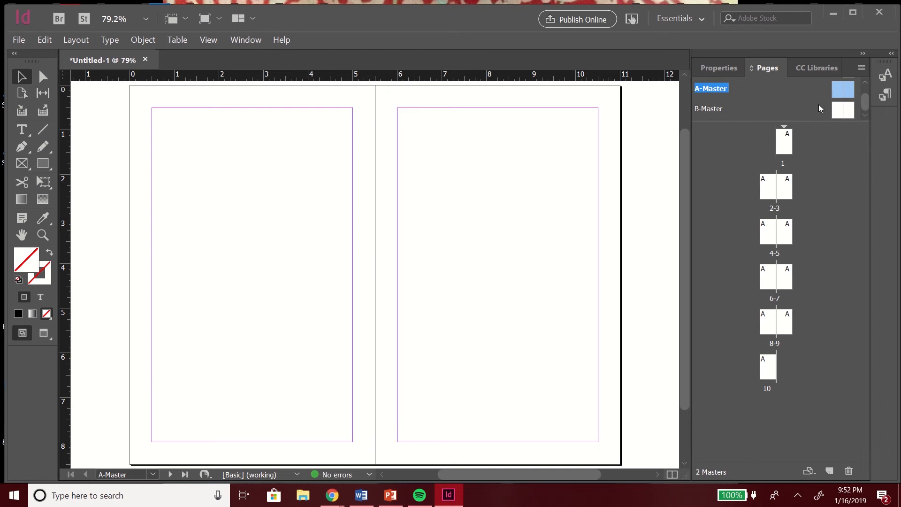
pyautogui.moveTo(838, 110); pyautogui.dragTo(791, 237)
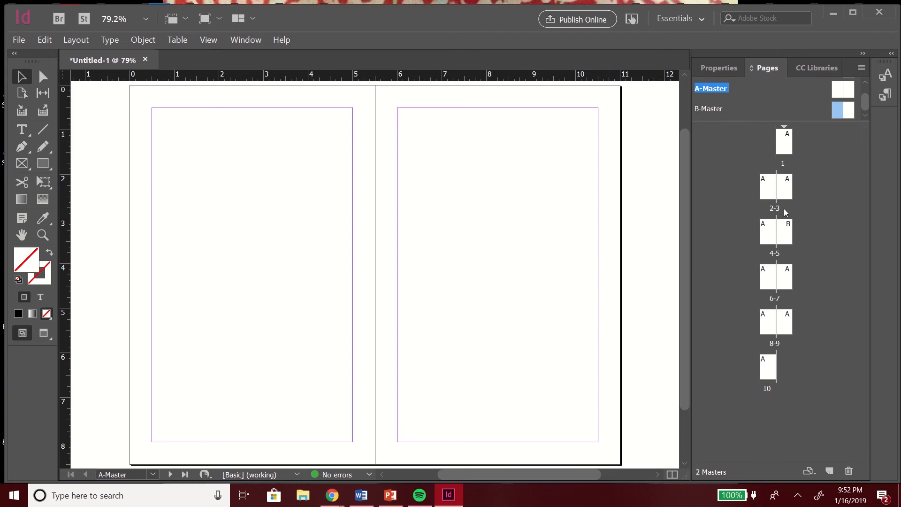
pyautogui.moveTo(832, 108); pyautogui.dragTo(772, 278)
pyautogui.moveTo(835, 116); pyautogui.dragTo(788, 281)
pyautogui.moveTo(835, 110); pyautogui.dragTo(770, 330)
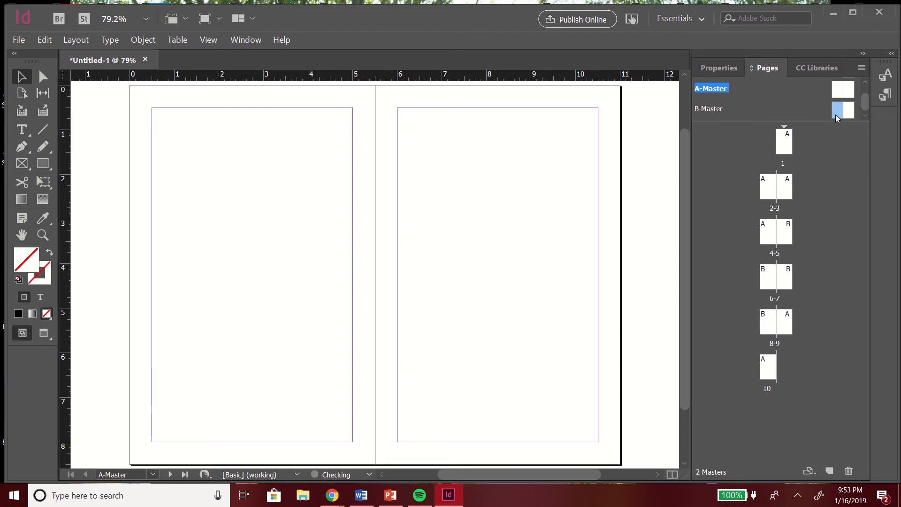
pyautogui.moveTo(835, 114); pyautogui.dragTo(786, 311)
pyautogui.moveTo(837, 111); pyautogui.dragTo(766, 365)
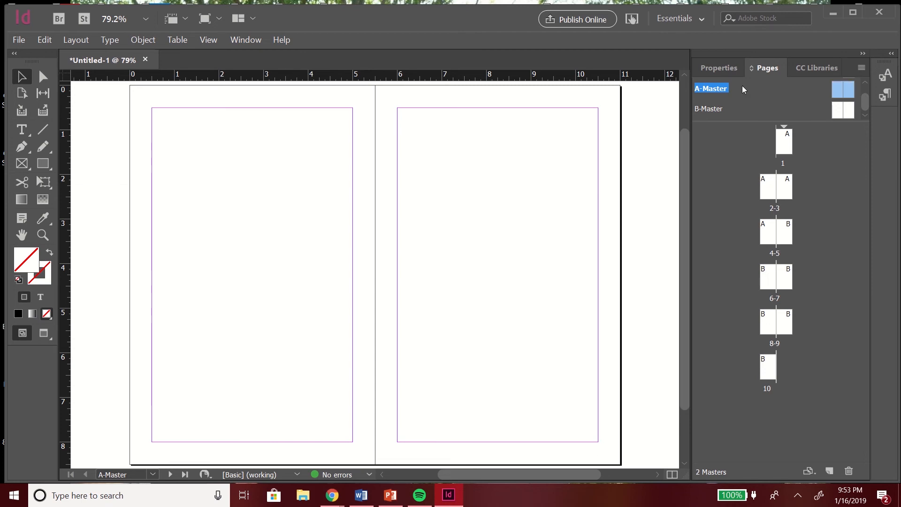
# Step: Open B-Master for editing and draw a text frame along the bottom margin of its left page
pyautogui.doubleClick(746, 110)
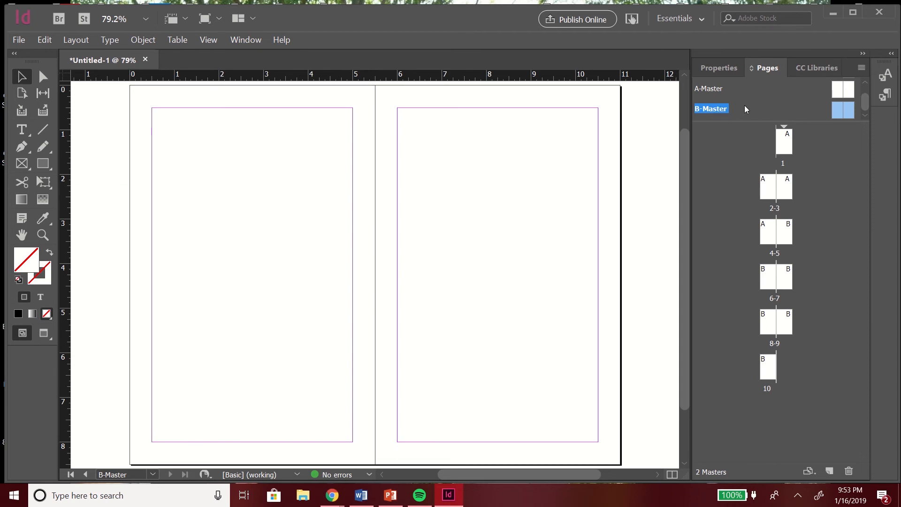
pyautogui.moveTo(770, 107); pyautogui.dragTo(787, 237)
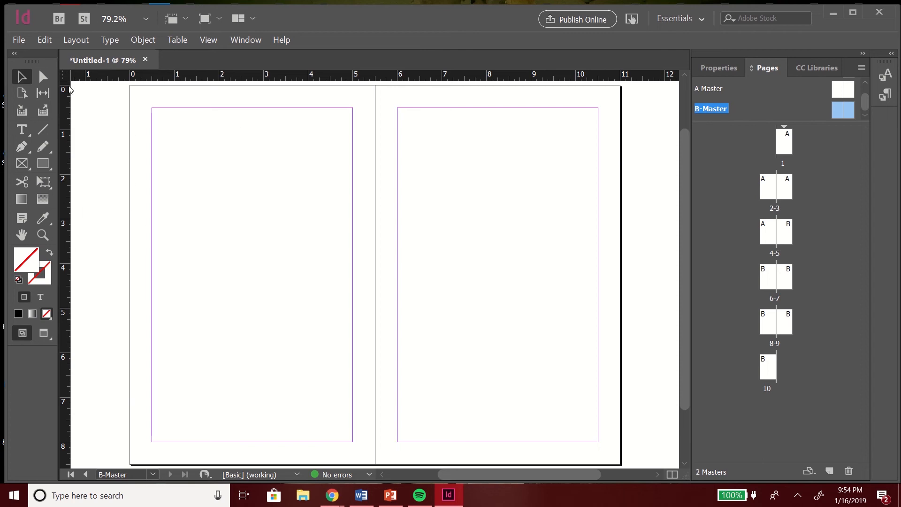
pyautogui.click(23, 128)
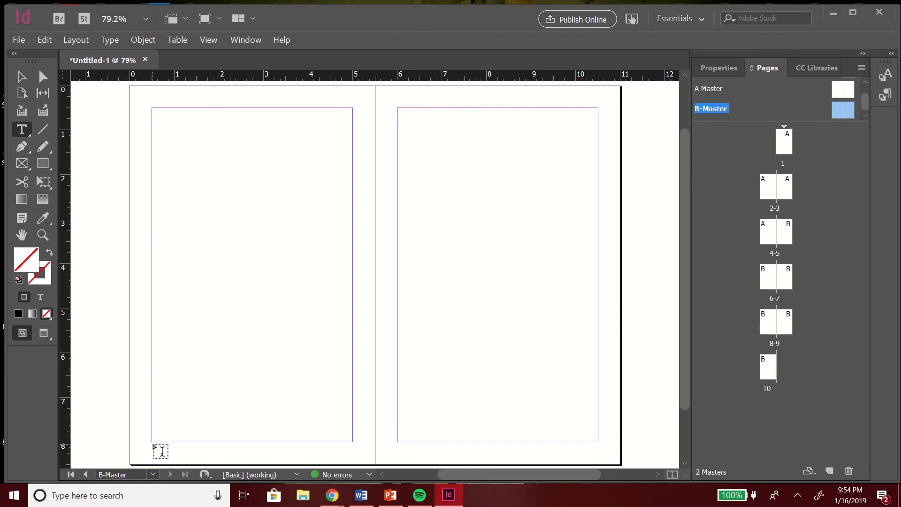
pyautogui.moveTo(155, 444); pyautogui.dragTo(352, 453)
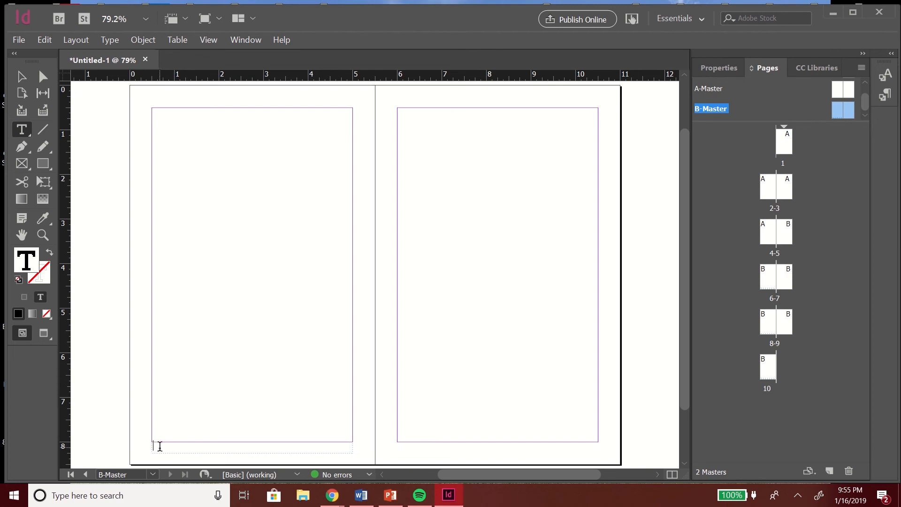
pyautogui.write('ds')
pyautogui.press('BackSpace')
pyautogui.press('BackSpace')
# Step: Insert a Current Page Number marker into the footer text frame on the left page of B-Master
pyautogui.click(109, 41)
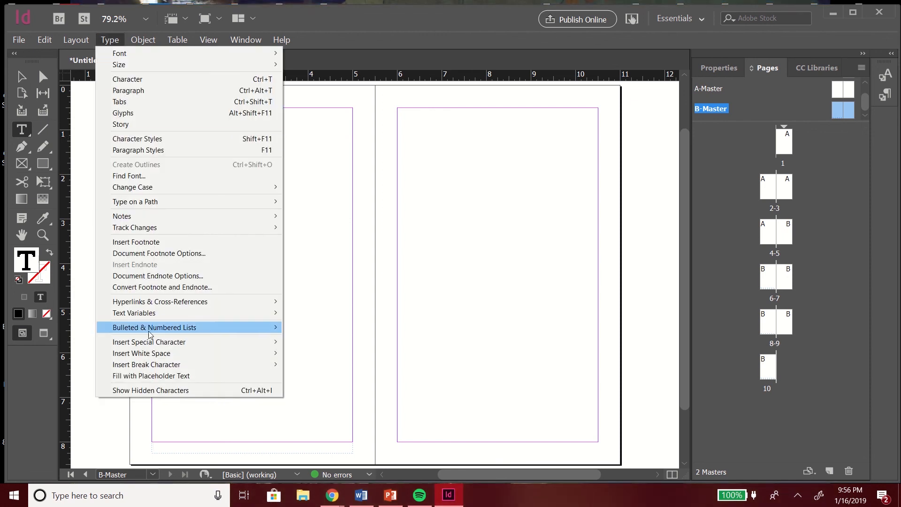
pyautogui.moveTo(150, 345)
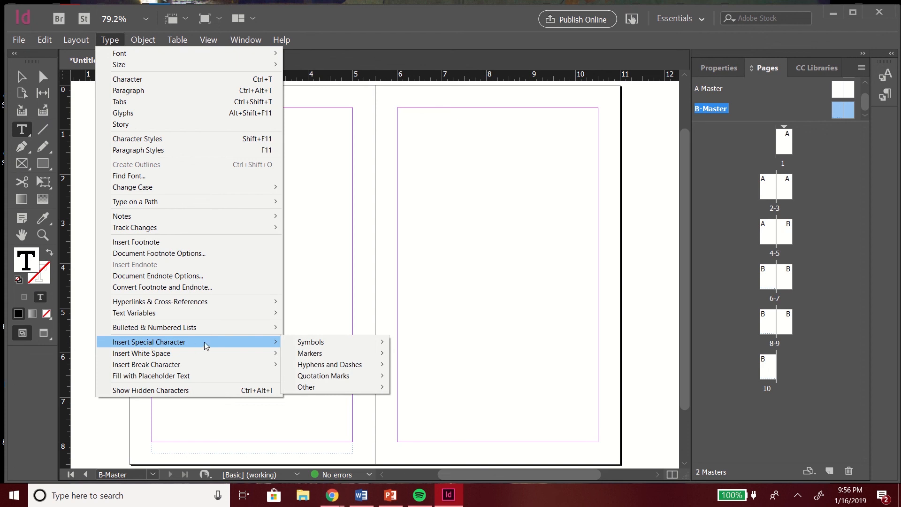
pyautogui.moveTo(303, 357)
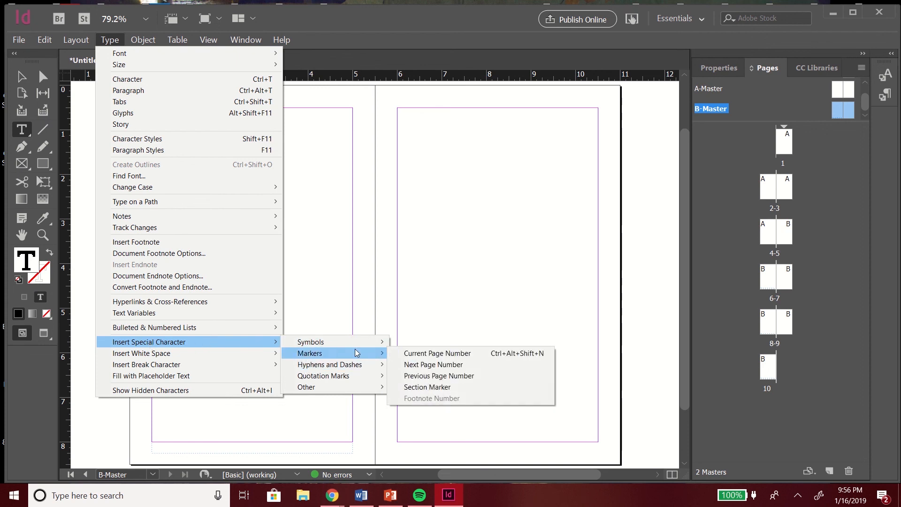
pyautogui.click(402, 355)
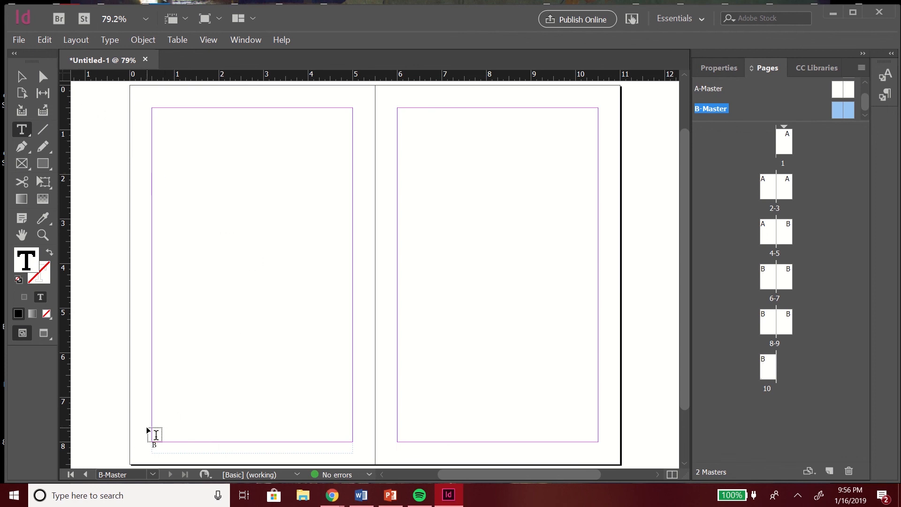
# Step: Copy the footer text frame and paste it along the bottom margin of B-Master's right page
pyautogui.click(21, 80)
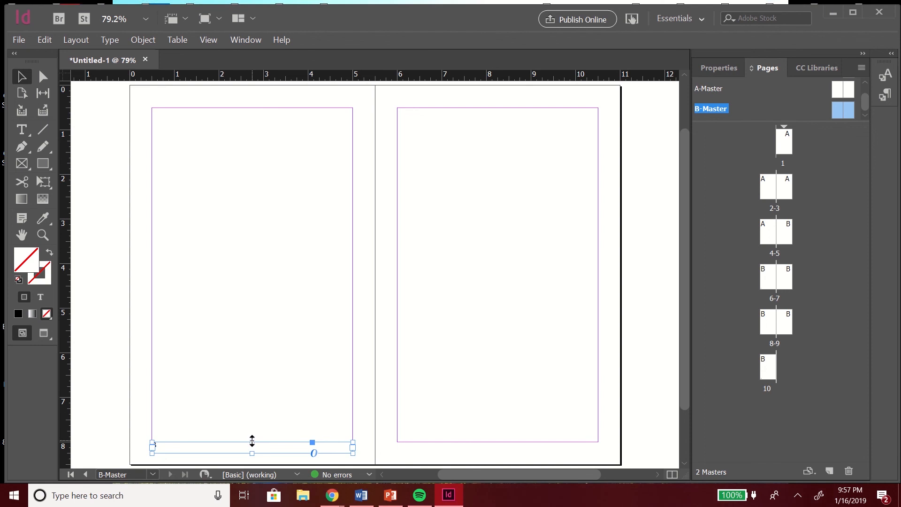
pyautogui.moveTo(252, 441)
pyautogui.mouseDown()
pyautogui.moveTo(251, 380)
pyautogui.moveTo(253, 441)
pyautogui.mouseUp()
pyautogui.rightClick(200, 447)
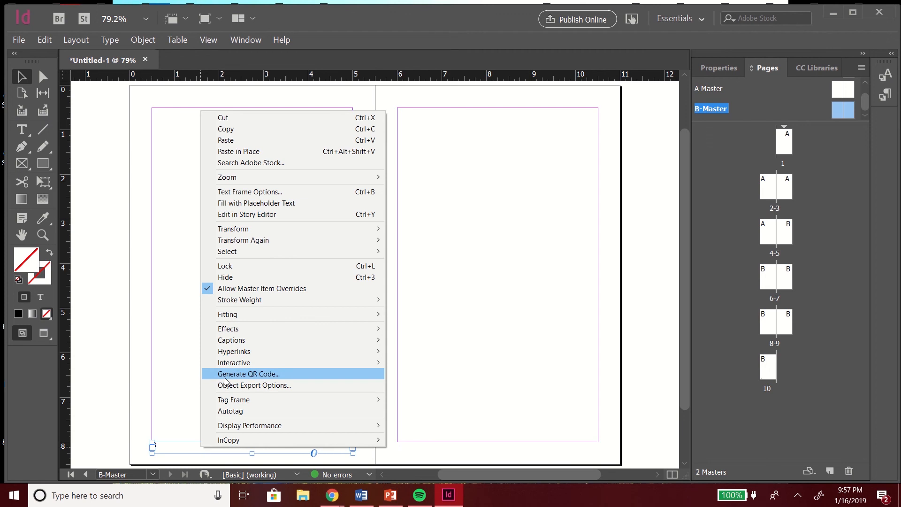
pyautogui.click(224, 129)
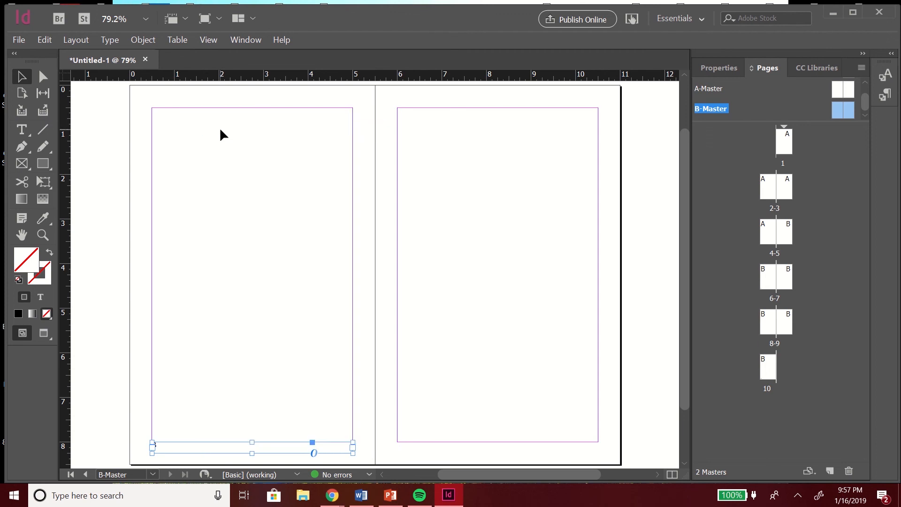
pyautogui.rightClick(253, 215)
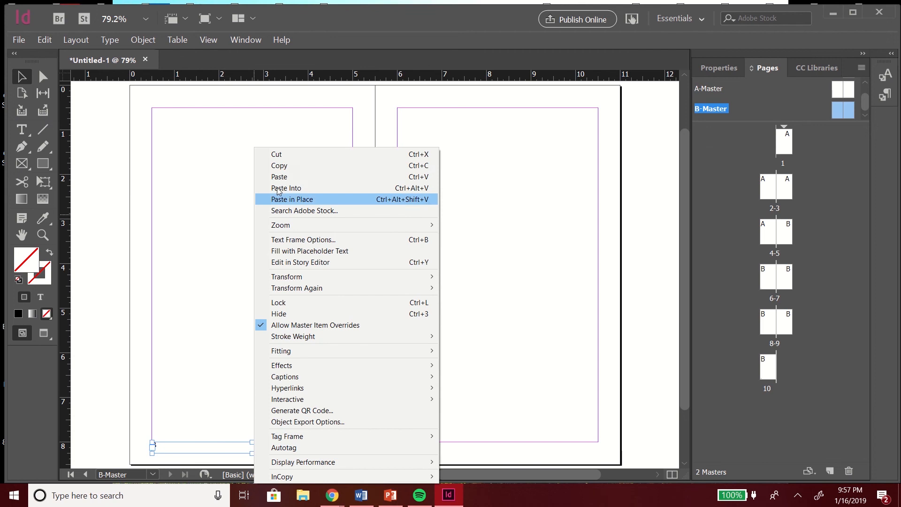
pyautogui.click(287, 177)
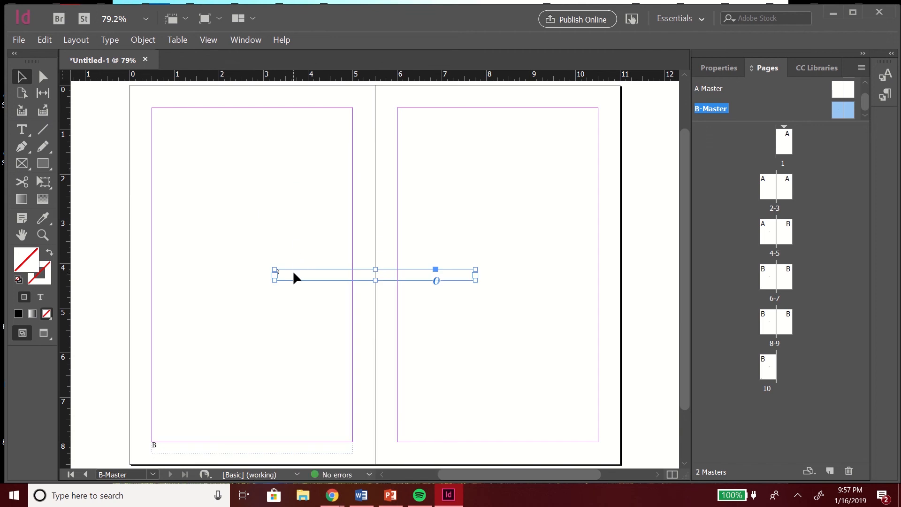
pyautogui.moveTo(294, 276); pyautogui.dragTo(415, 445)
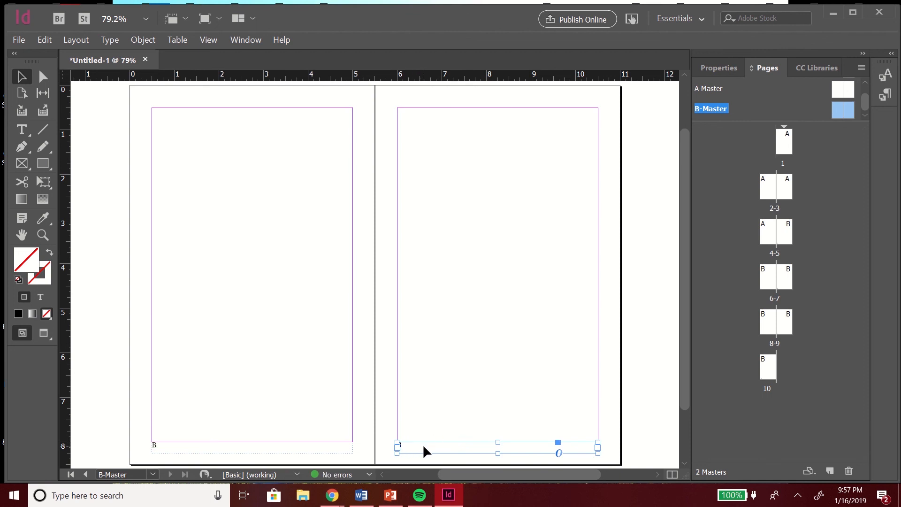
# Step: Select the page number marker in the right page's footer frame and align it right
pyautogui.doubleClick(423, 446)
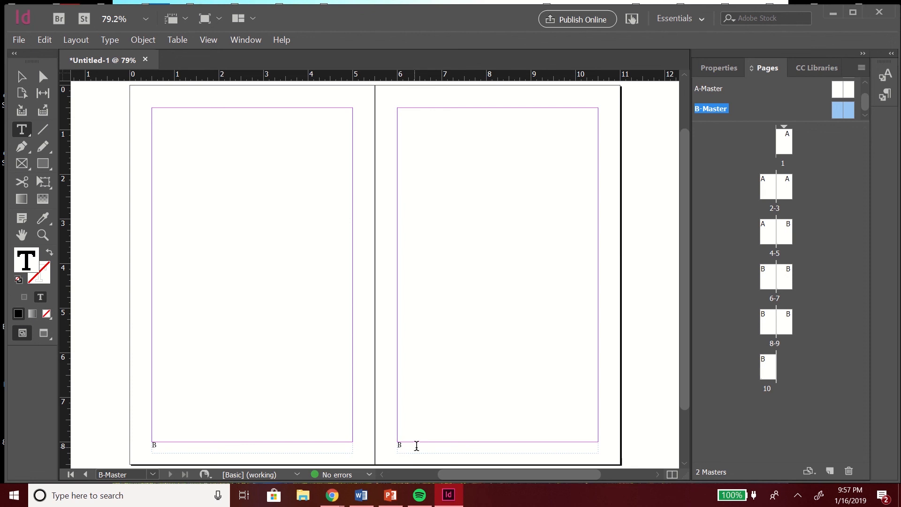
pyautogui.moveTo(398, 445)
pyautogui.mouseDown()
pyautogui.moveTo(446, 446)
pyautogui.moveTo(458, 413)
pyautogui.mouseUp()
pyautogui.click(242, 40)
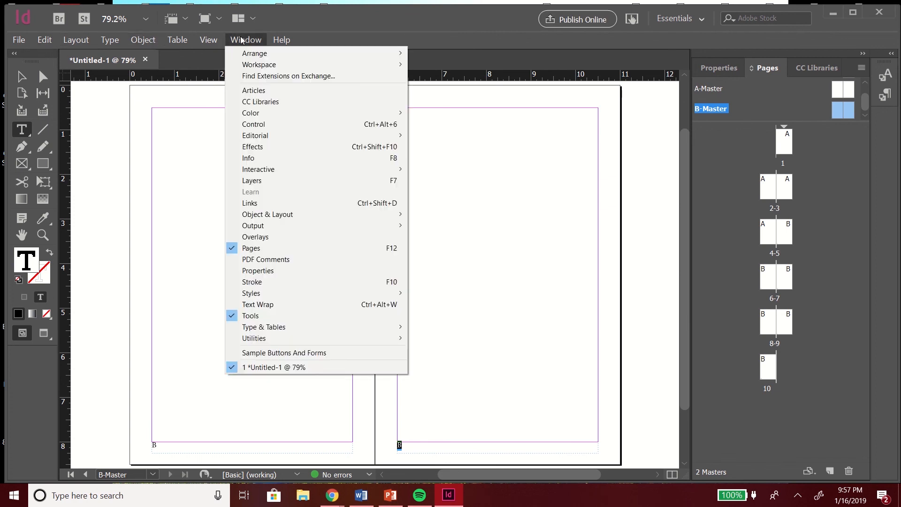
pyautogui.click(706, 63)
pyautogui.click(711, 67)
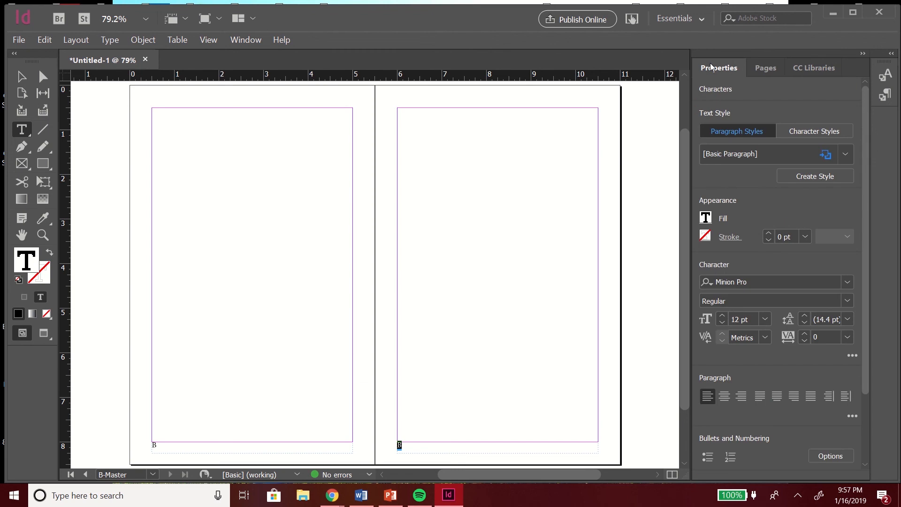
pyautogui.click(764, 67)
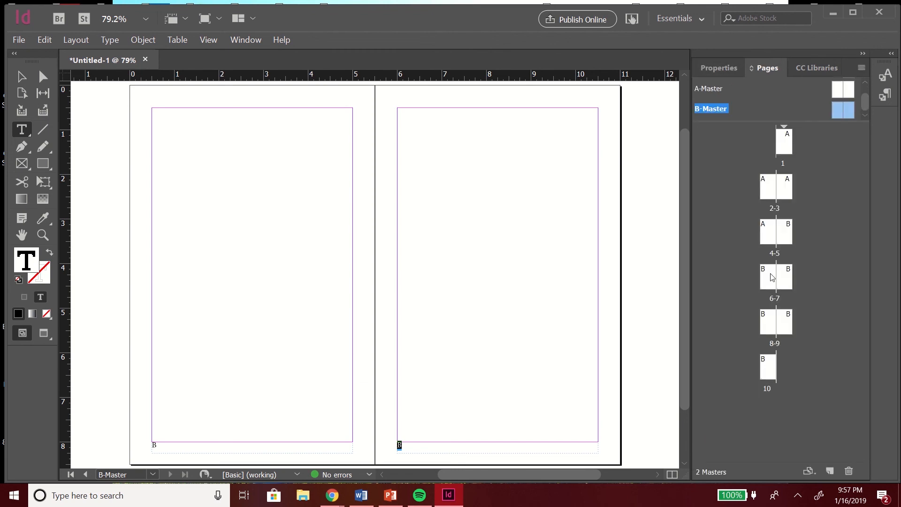
pyautogui.click(712, 69)
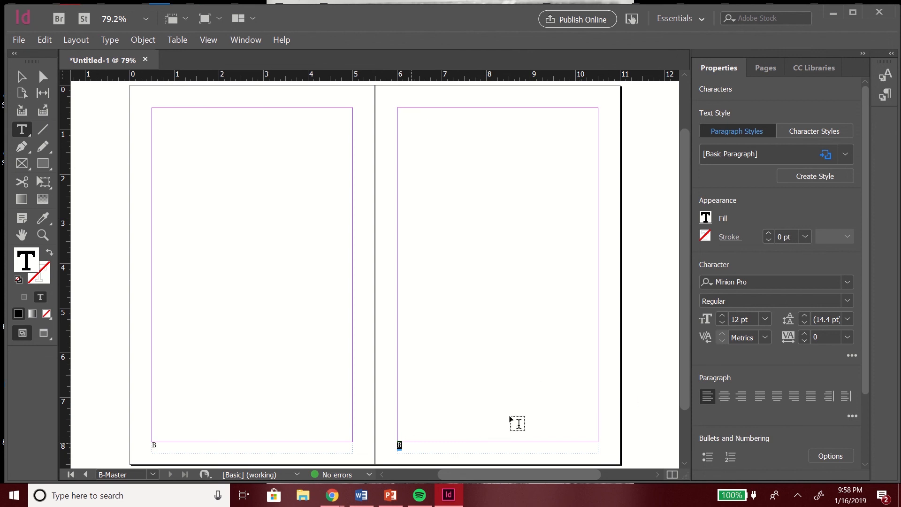
pyautogui.click(741, 396)
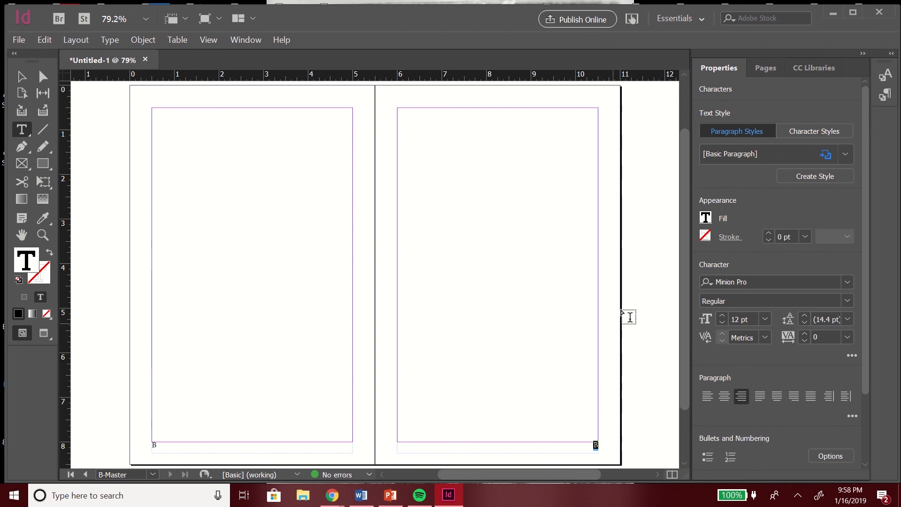
# Step: Open the spread of pages 4–5 and scroll through it to inspect the footer page numbers
pyautogui.moveTo(684, 215)
pyautogui.mouseDown()
pyautogui.moveTo(684, 178)
pyautogui.moveTo(683, 212)
pyautogui.mouseUp()
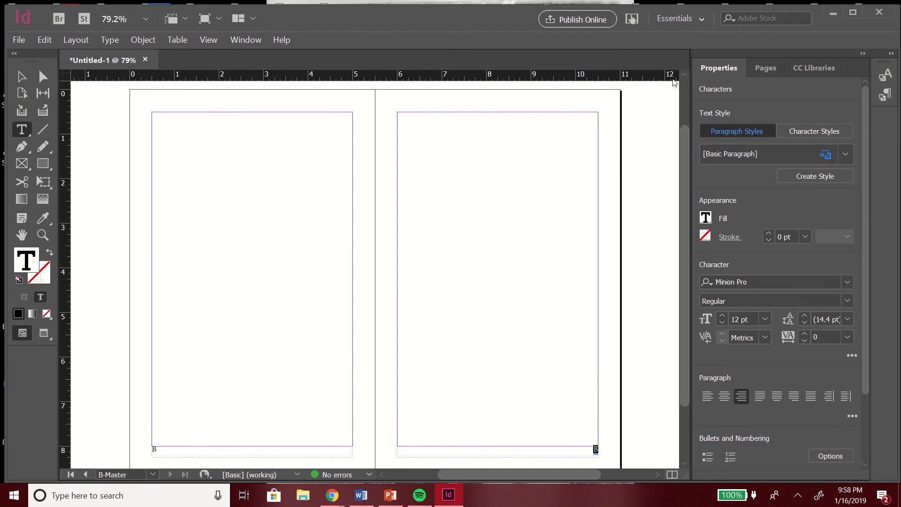
pyautogui.click(762, 68)
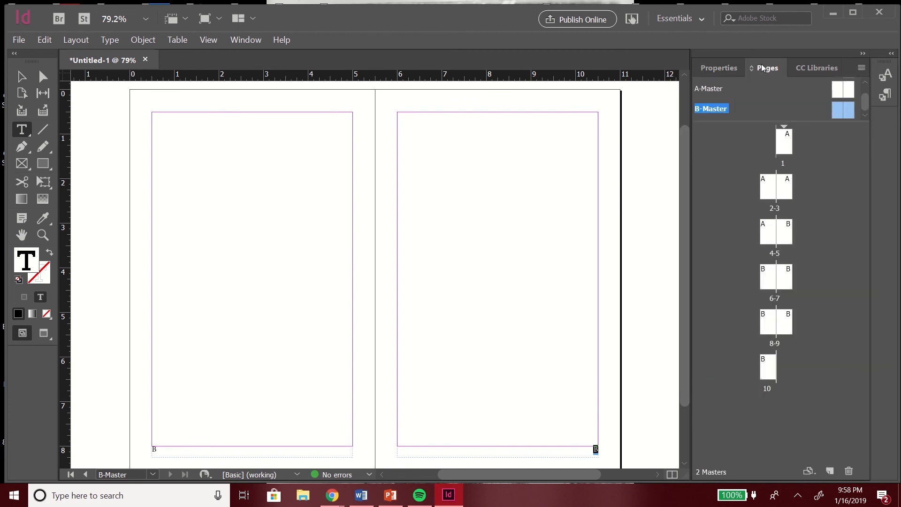
pyautogui.doubleClick(785, 230)
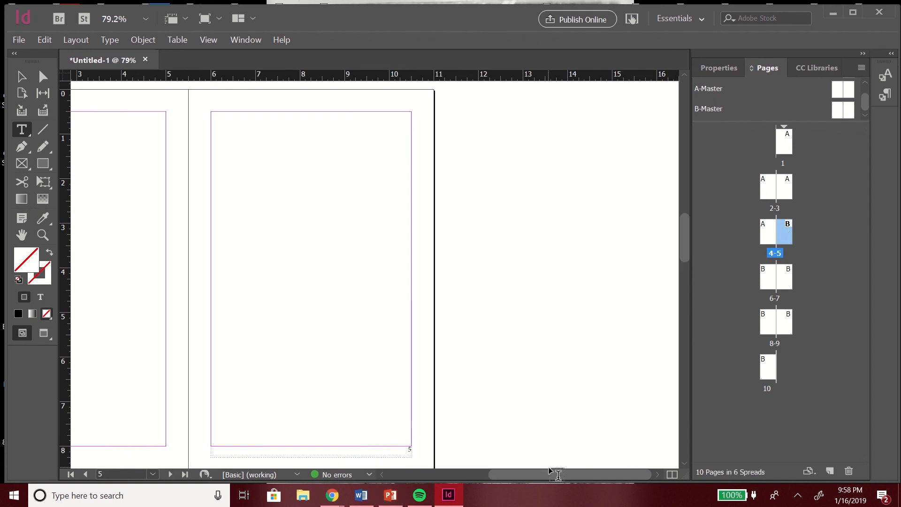
pyautogui.moveTo(548, 472); pyautogui.dragTo(502, 468)
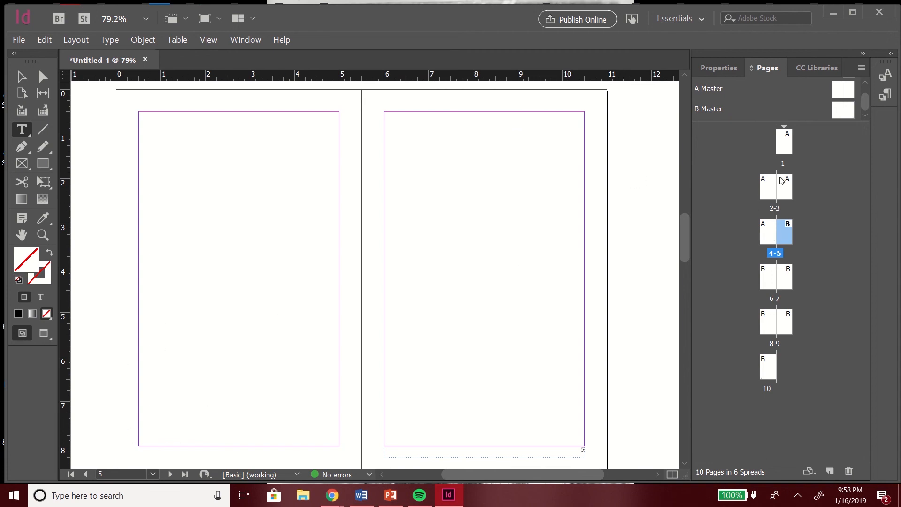
pyautogui.moveTo(682, 241); pyautogui.dragTo(683, 207)
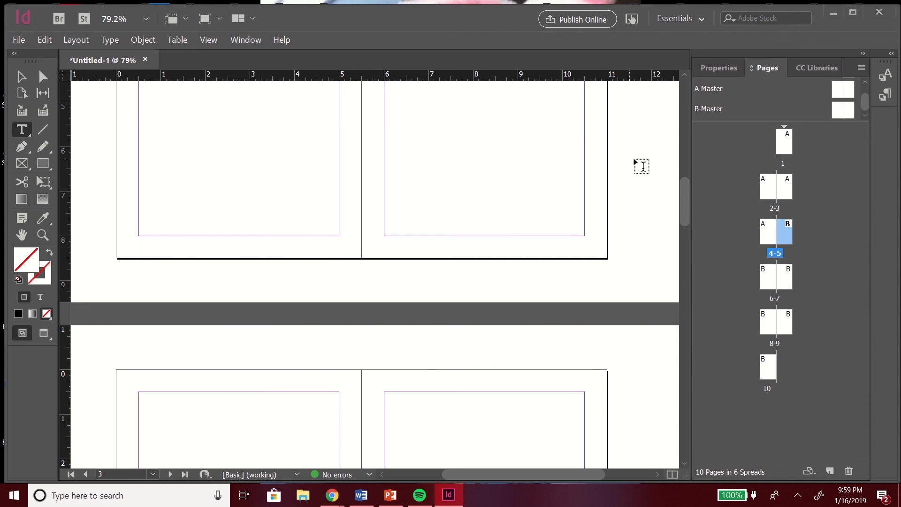
pyautogui.moveTo(685, 186); pyautogui.dragTo(686, 191)
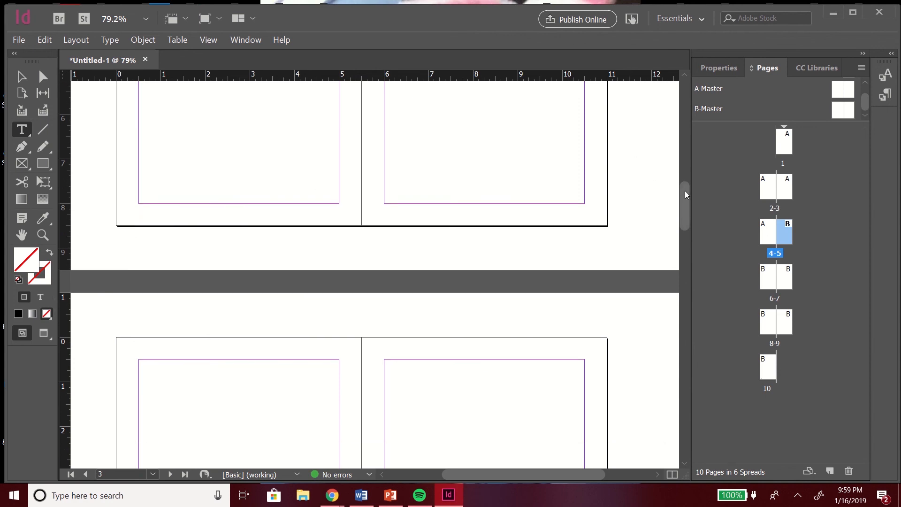
pyautogui.moveTo(685, 190); pyautogui.dragTo(687, 227)
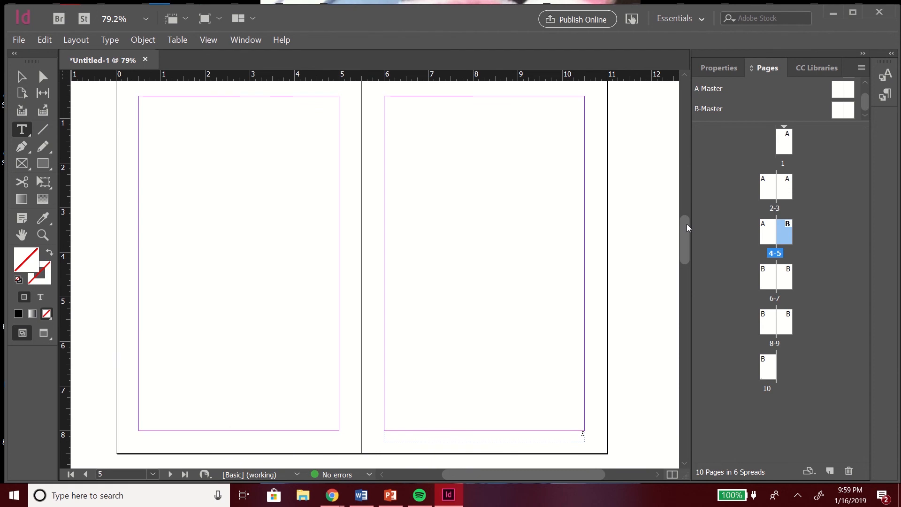
pyautogui.moveTo(687, 225); pyautogui.dragTo(687, 227)
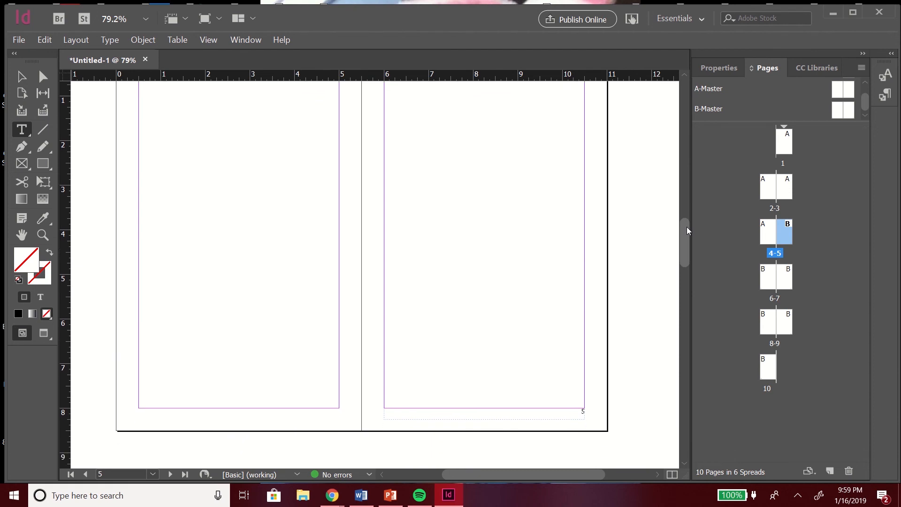
pyautogui.moveTo(401, 2)
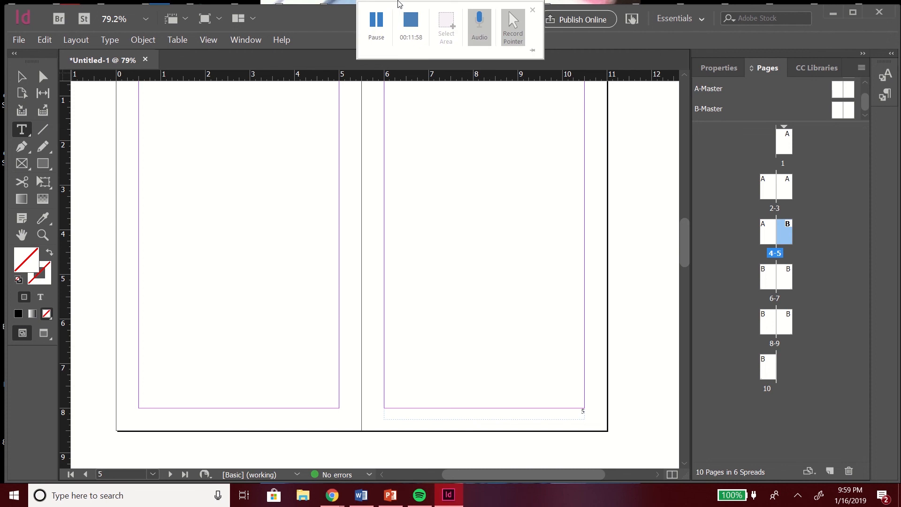